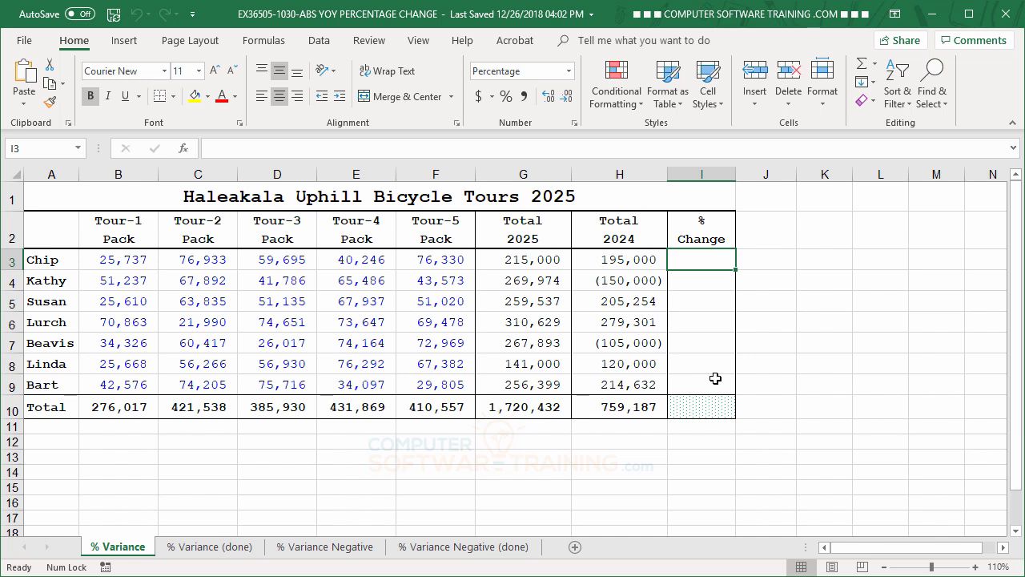
# Step: Enter the formula =(G3-H3)/ABS(H3) in cell I3 to calculate the percentage change between the 2025 and 2024 totals
pyautogui.write('=')
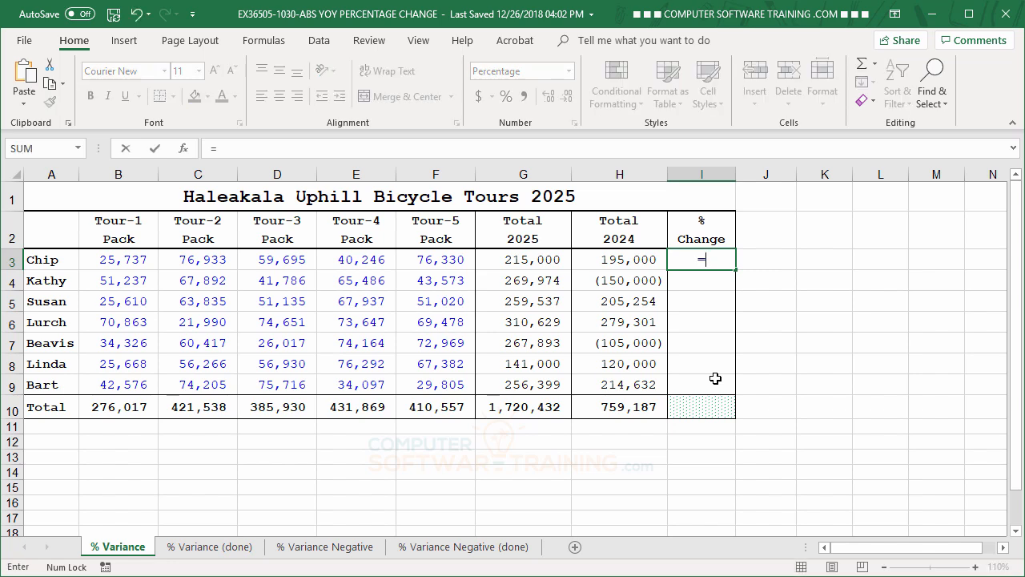
pyautogui.write('(')
pyautogui.click(530, 257)
pyautogui.write('-')
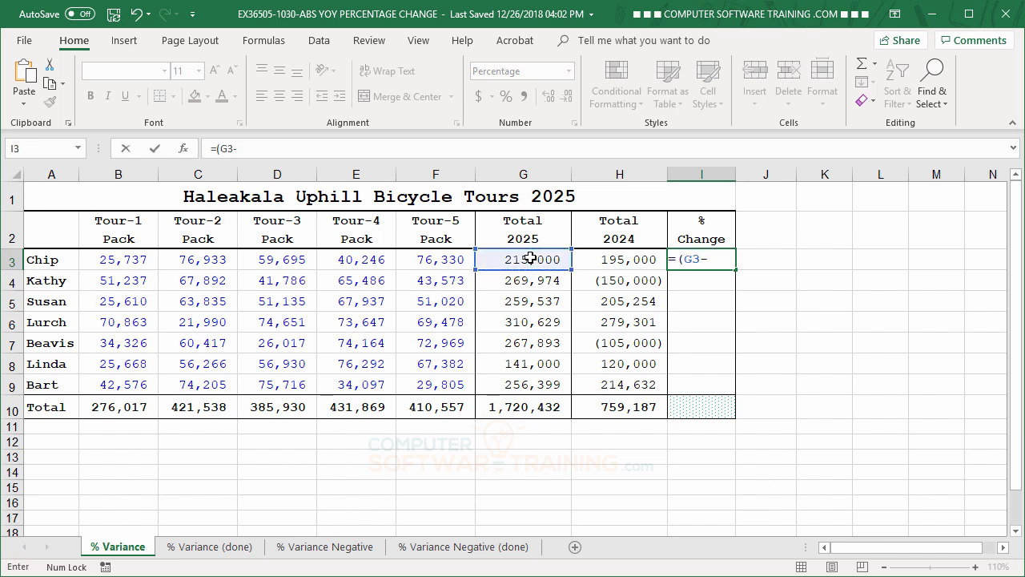
pyautogui.click(615, 261)
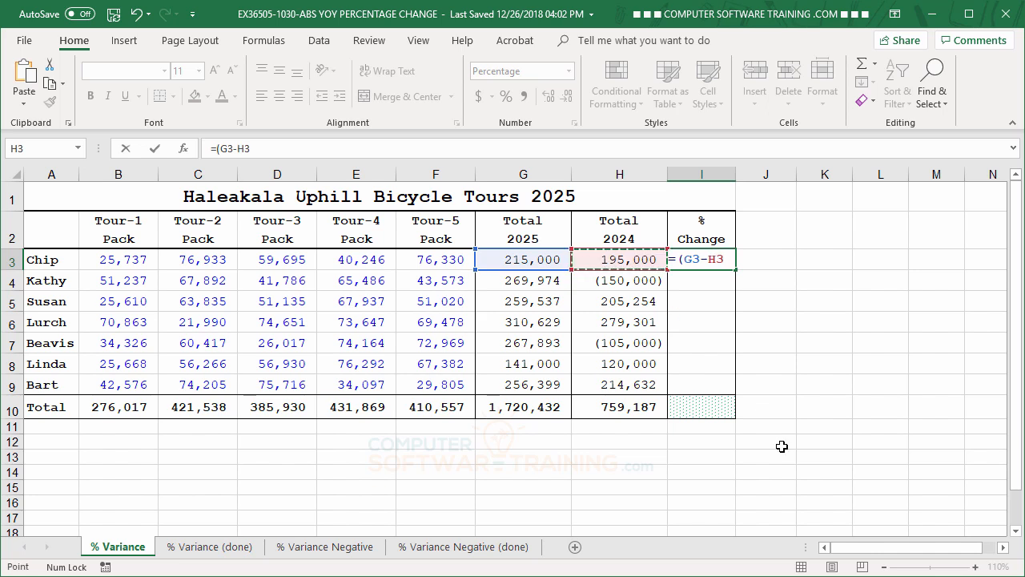
pyautogui.write(')/')
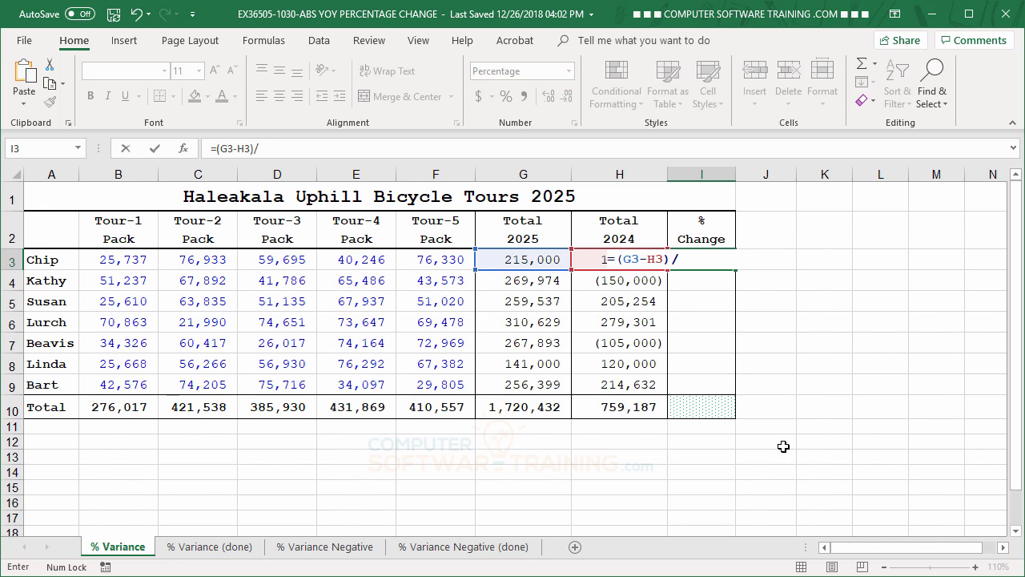
pyautogui.write('ab')
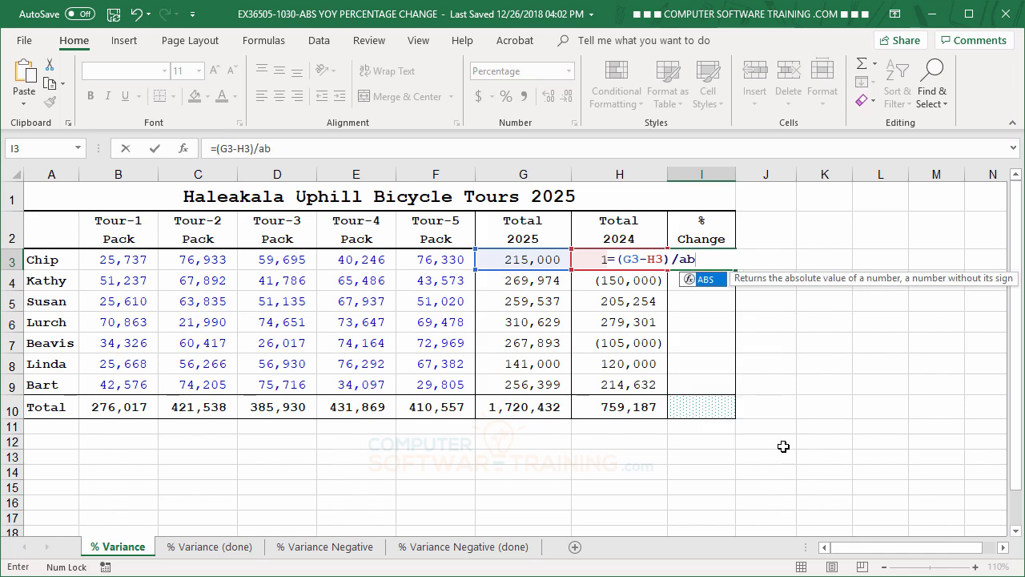
pyautogui.doubleClick(690, 278)
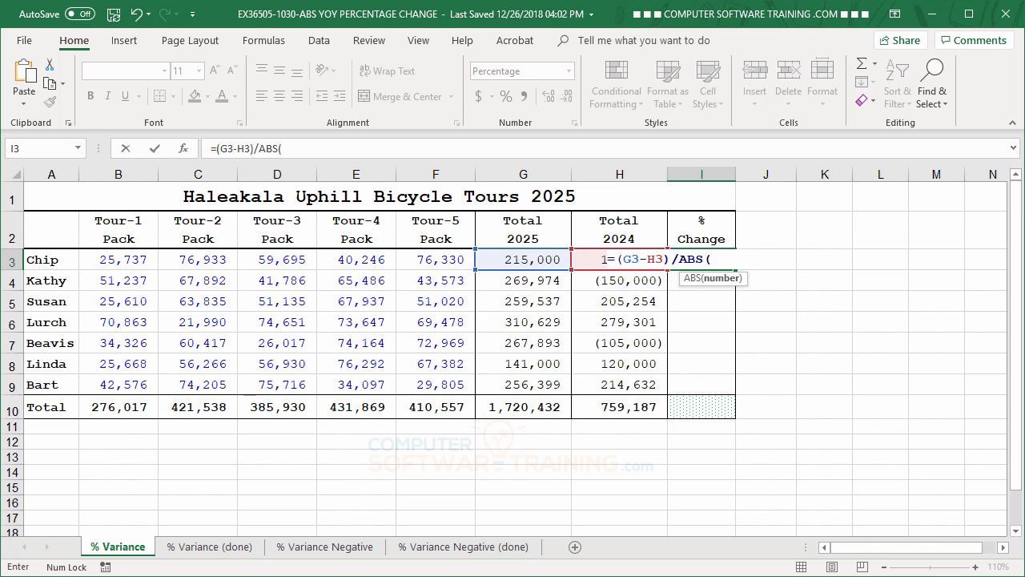
pyautogui.click(589, 258)
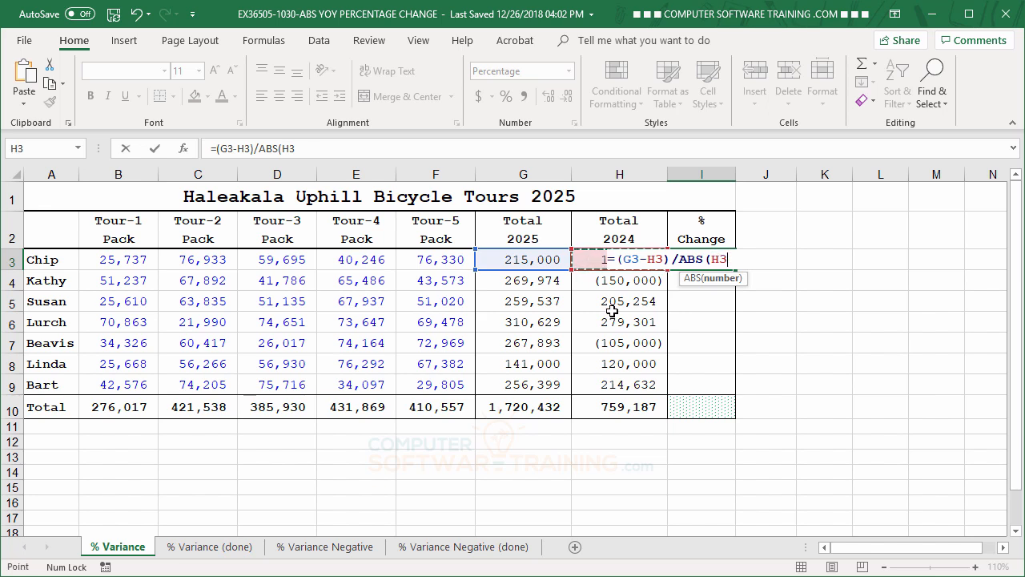
pyautogui.write(')')
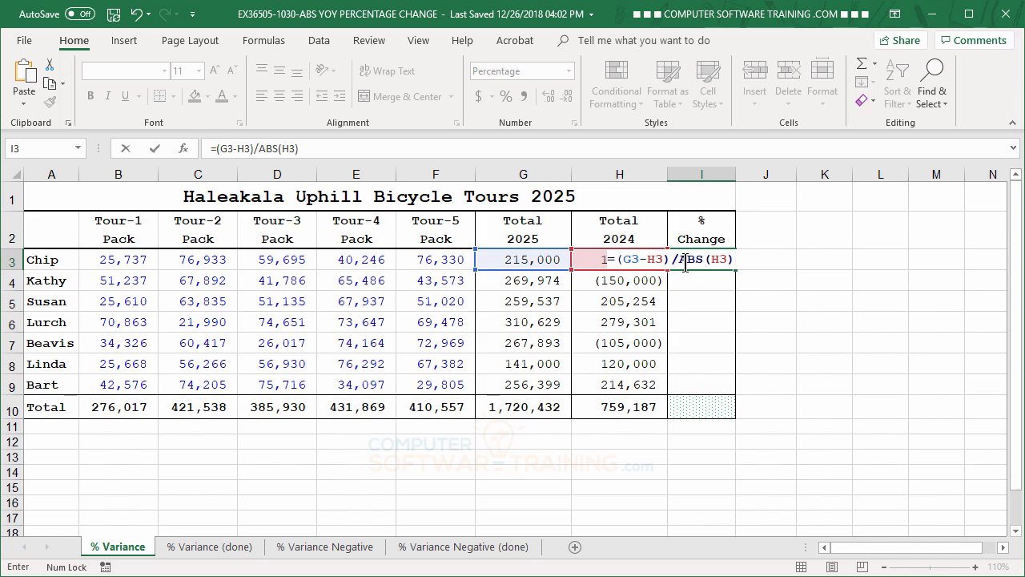
pyautogui.press('Return')
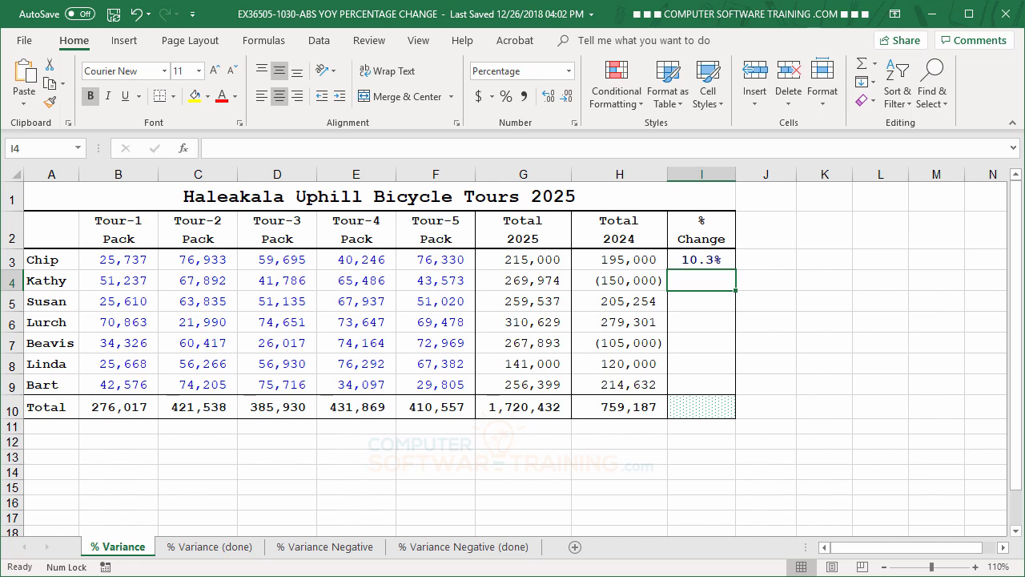
# Step: Fill the I3 formula down through I10 without formatting, keeping the Total row's own cell style
pyautogui.click(725, 265)
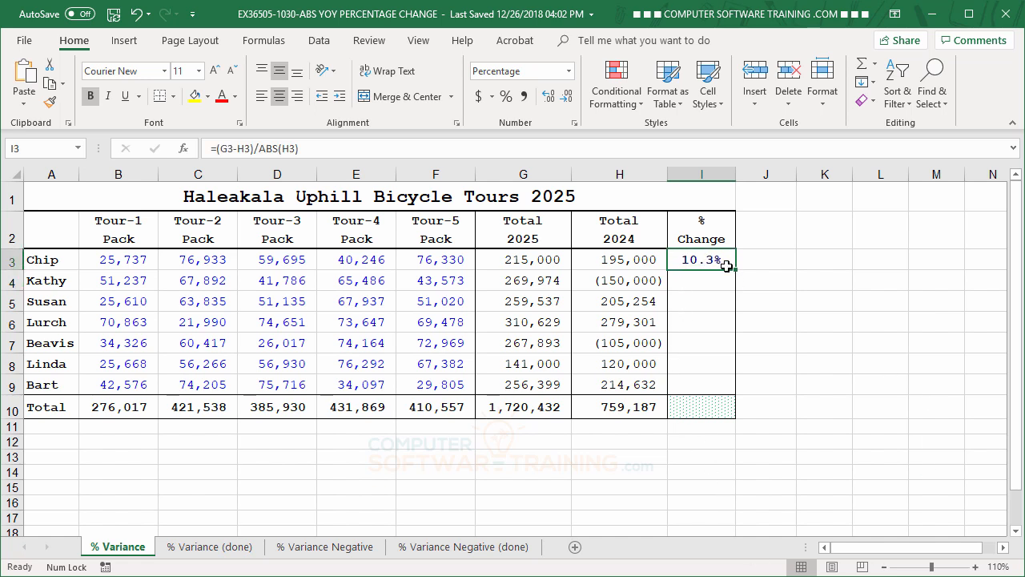
pyautogui.moveTo(734, 270); pyautogui.dragTo(735, 421)
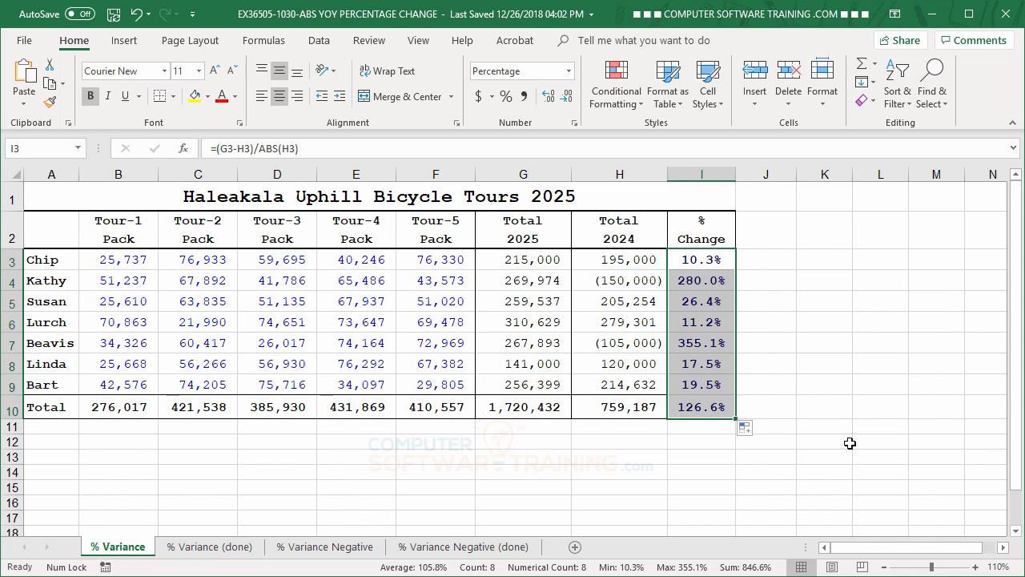
pyautogui.click(750, 433)
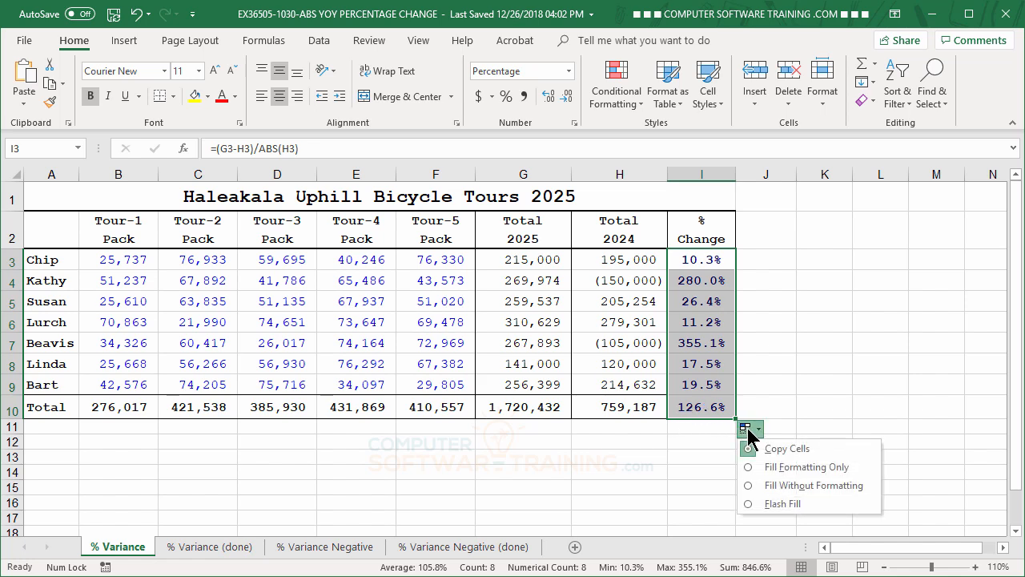
pyautogui.click(813, 489)
pyautogui.click(884, 361)
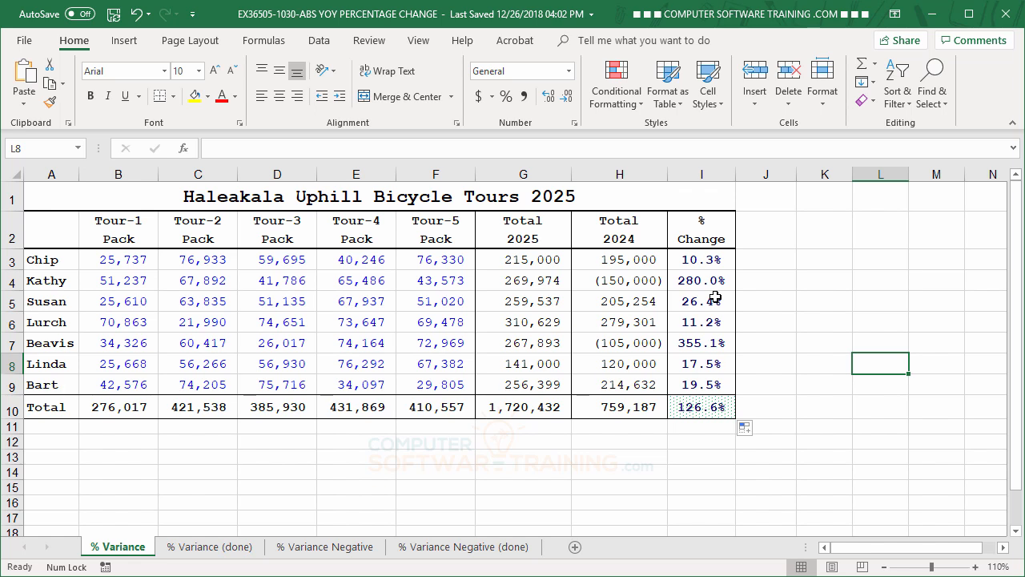
# Step: Remove the ABS function from the formula in I3 so that it reads =(G3-H3)/(H3)
pyautogui.click(619, 280)
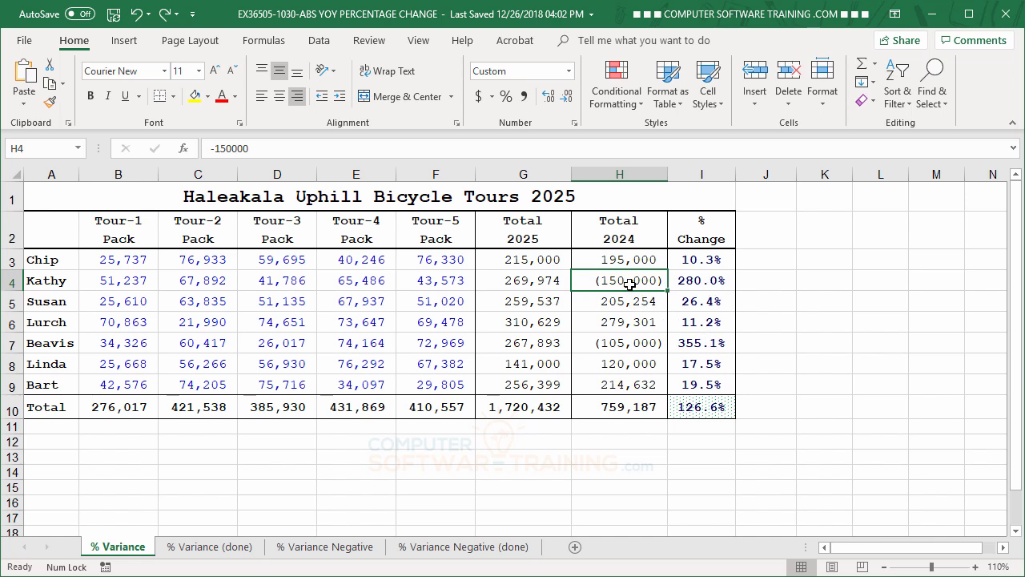
pyautogui.click(700, 259)
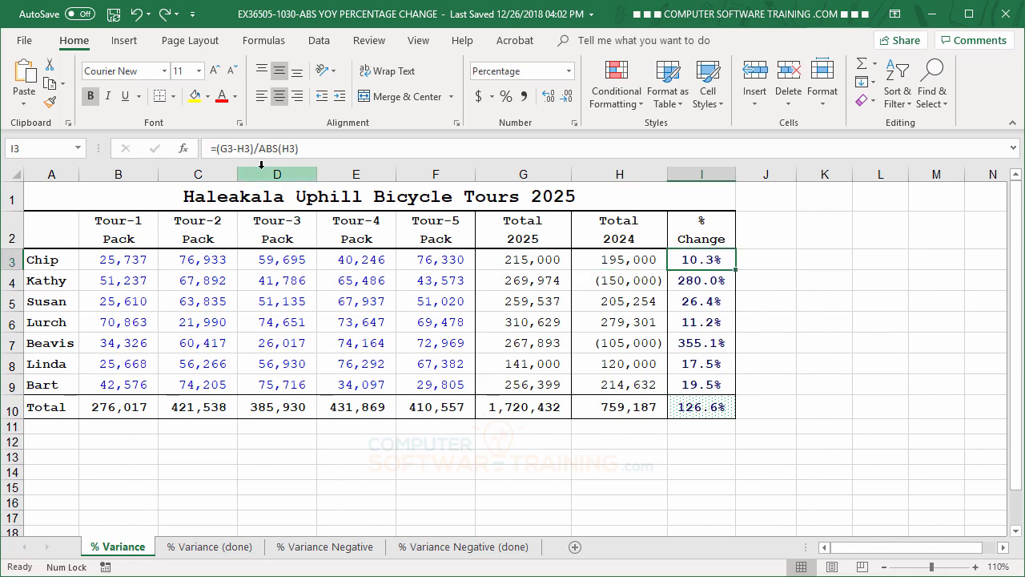
pyautogui.click(279, 148)
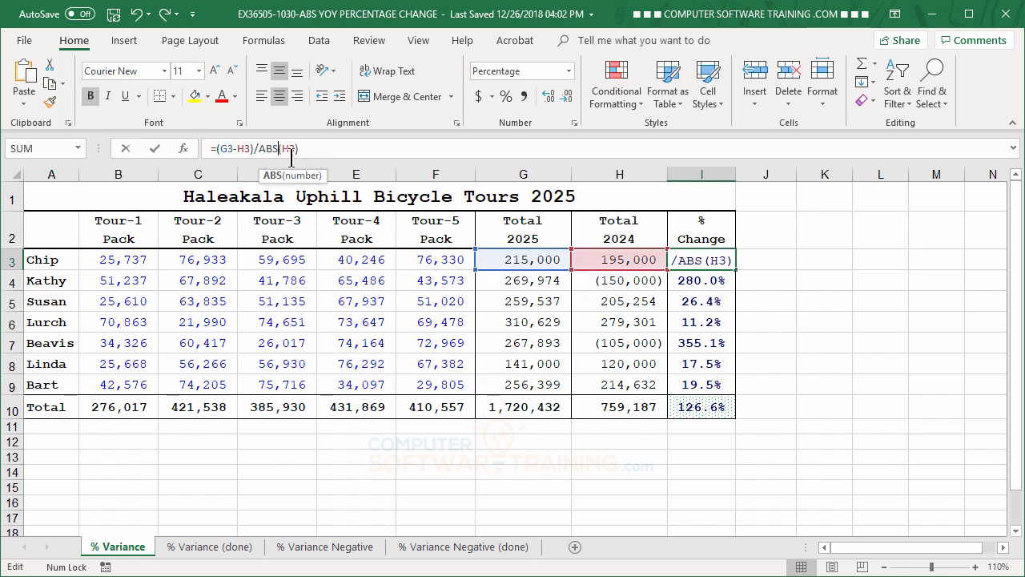
pyautogui.press('BackSpace')
pyautogui.press('BackSpace')
pyautogui.press('BackSpace')
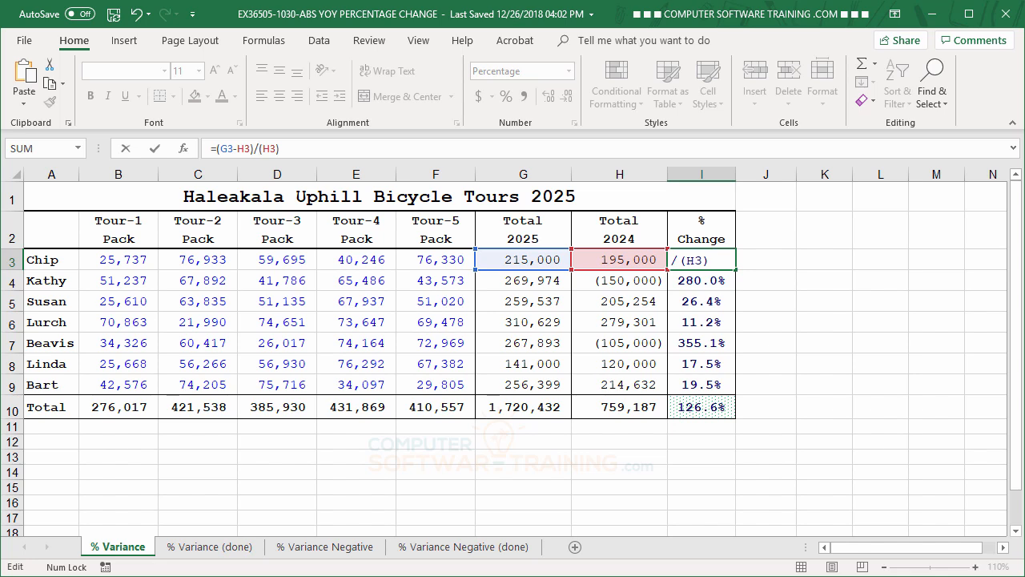
pyautogui.press('Return')
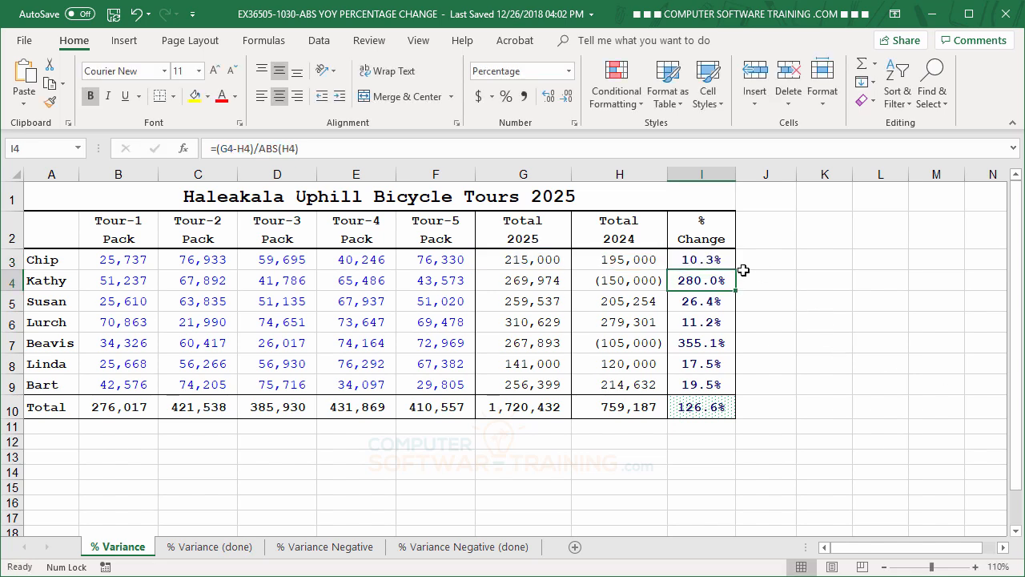
# Step: Try filling the I3 formula without ABS down through I10, and undo that fill
pyautogui.click(708, 262)
pyautogui.moveTo(735, 271); pyautogui.dragTo(734, 417)
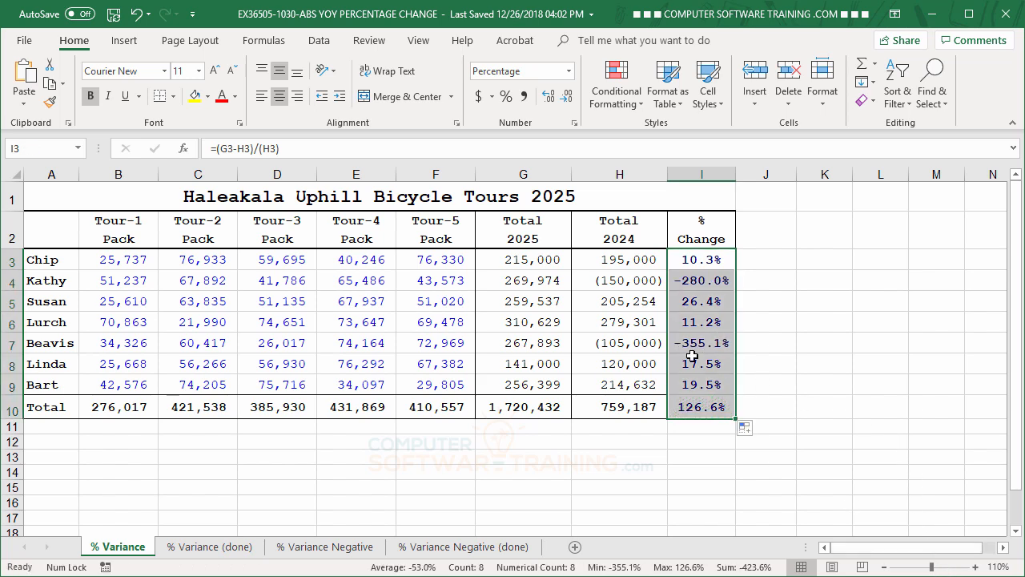
pyautogui.click(138, 14)
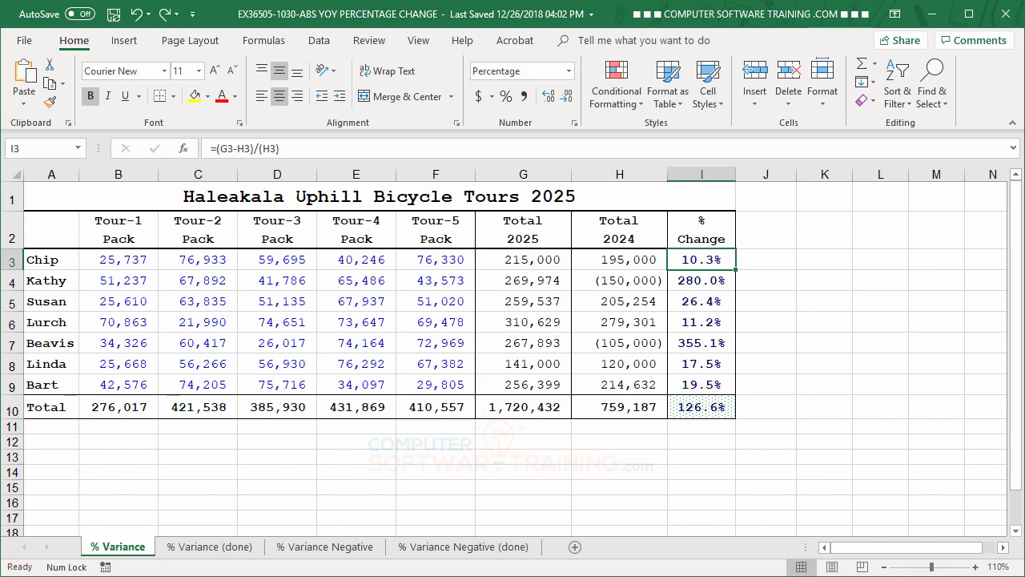
# Step: On the % Variance Negative sheet, begin the formula in I3 with the numerator and division sign, =(G3-H3)/
pyautogui.click(335, 553)
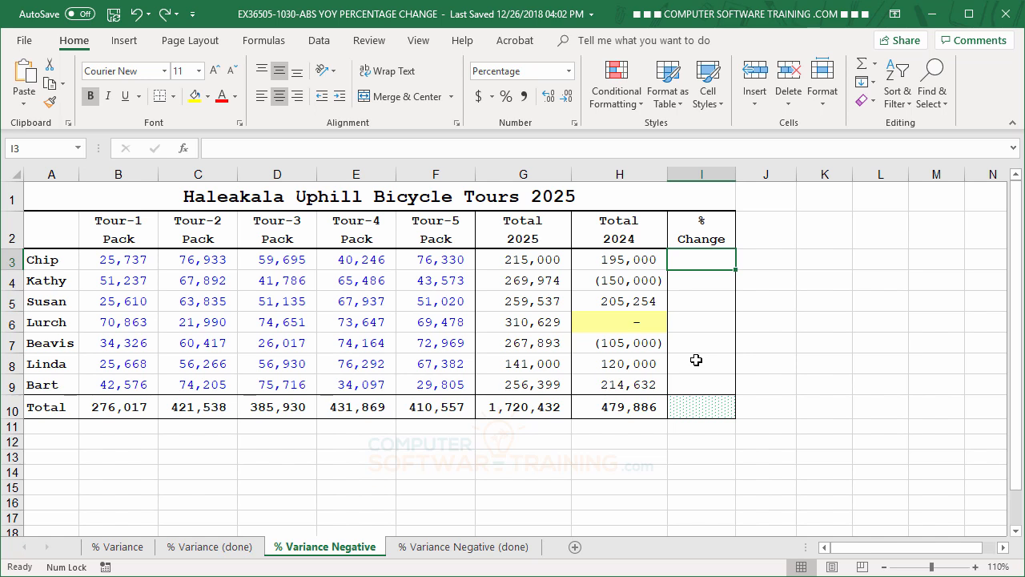
pyautogui.write('=(')
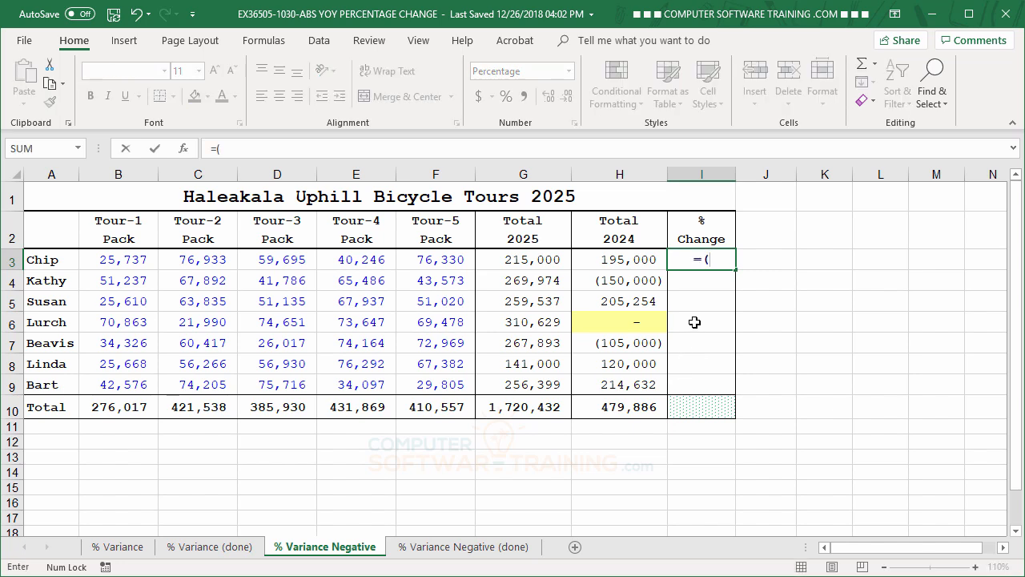
pyautogui.click(521, 258)
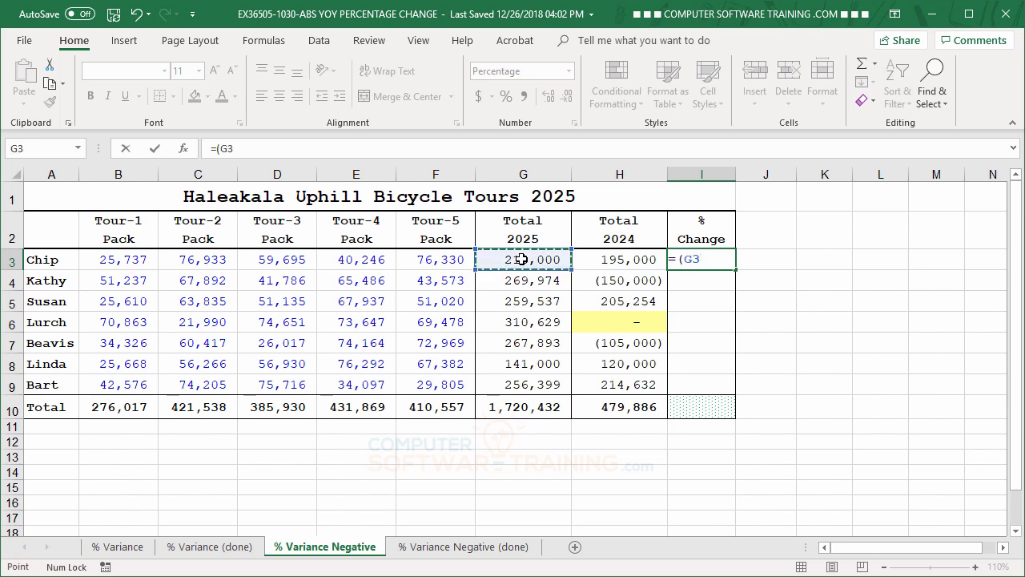
pyautogui.write('-')
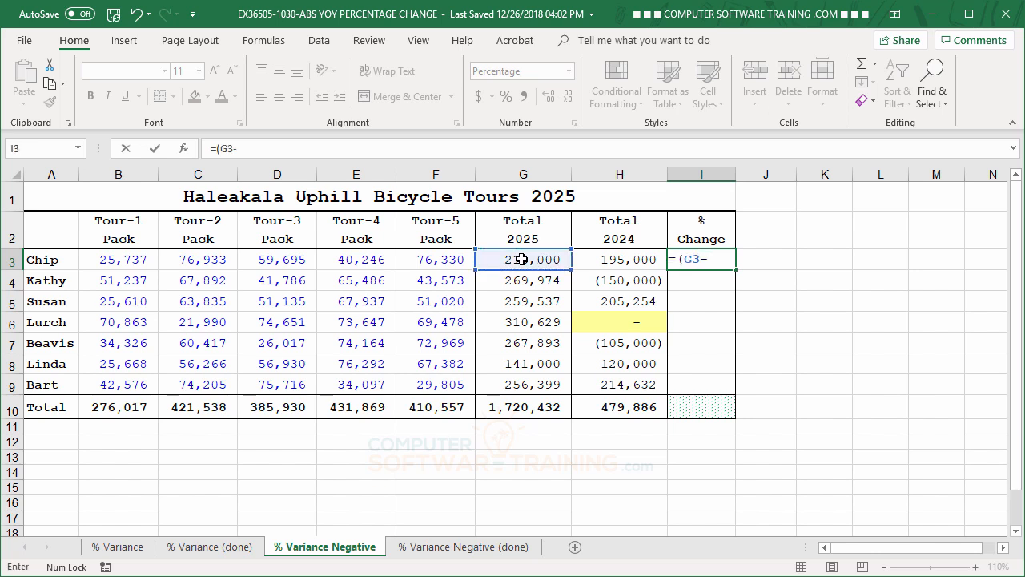
pyautogui.click(609, 261)
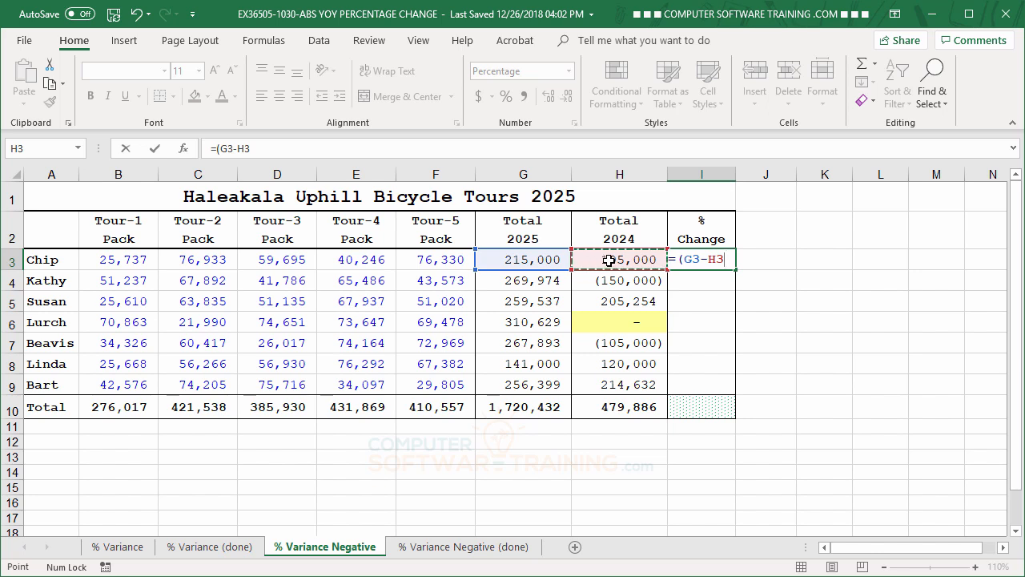
pyautogui.write(')/')
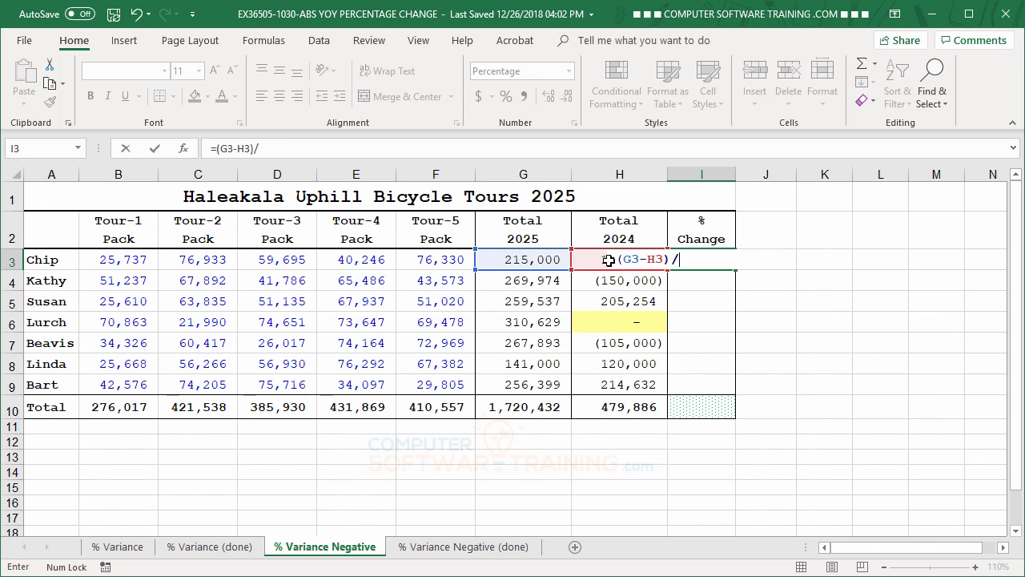
# Step: Complete the I3 formula with the zero-safe divisor ABS(G3*(H3=0)+H3), and enter it
pyautogui.write('ab')
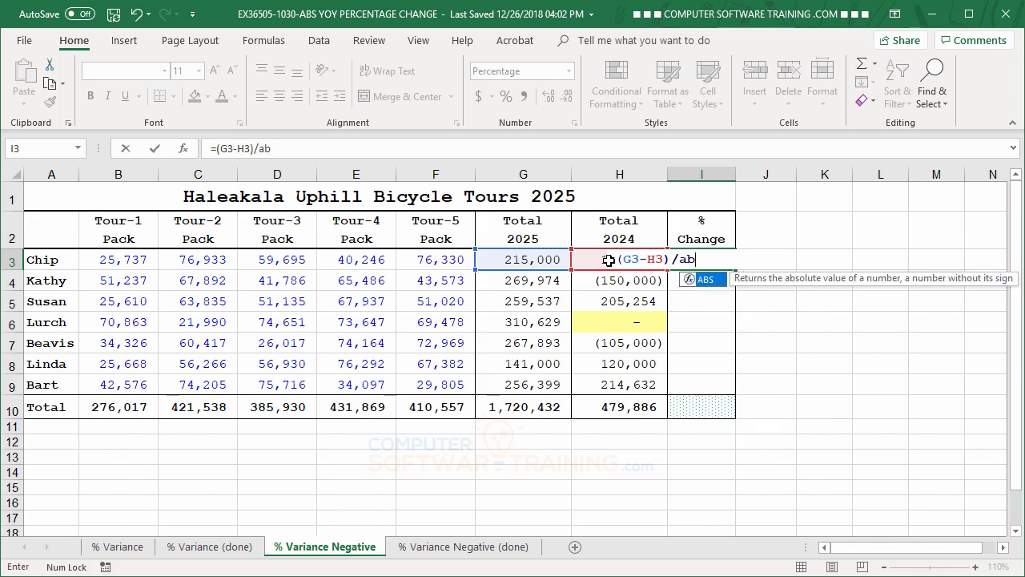
pyautogui.doubleClick(691, 281)
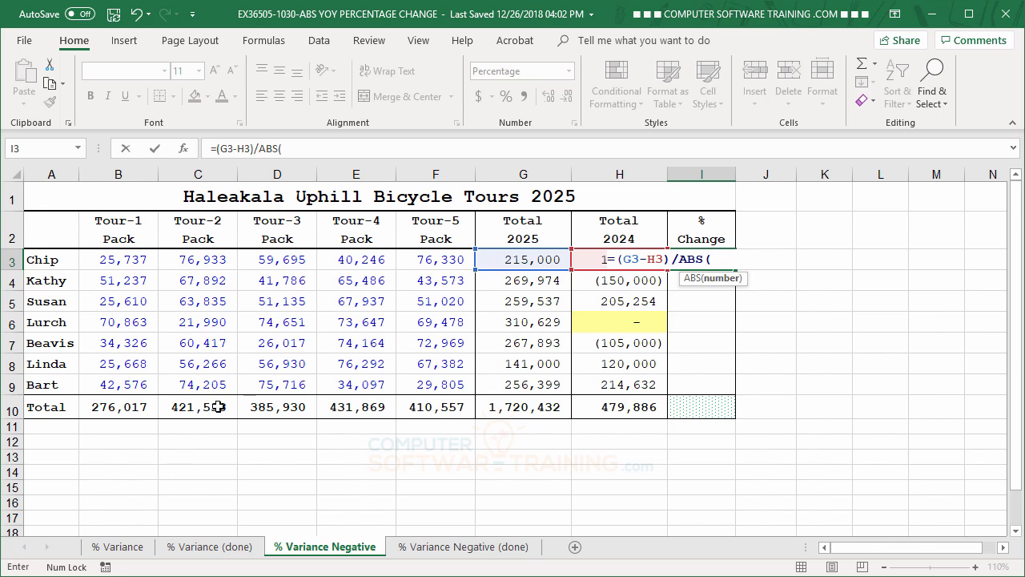
pyautogui.click(511, 261)
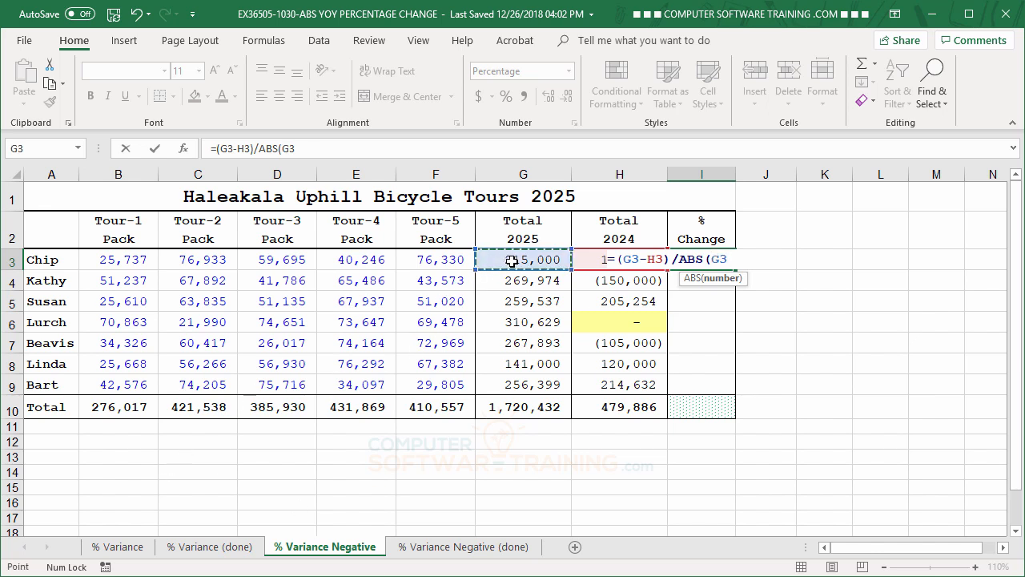
pyautogui.write('*(')
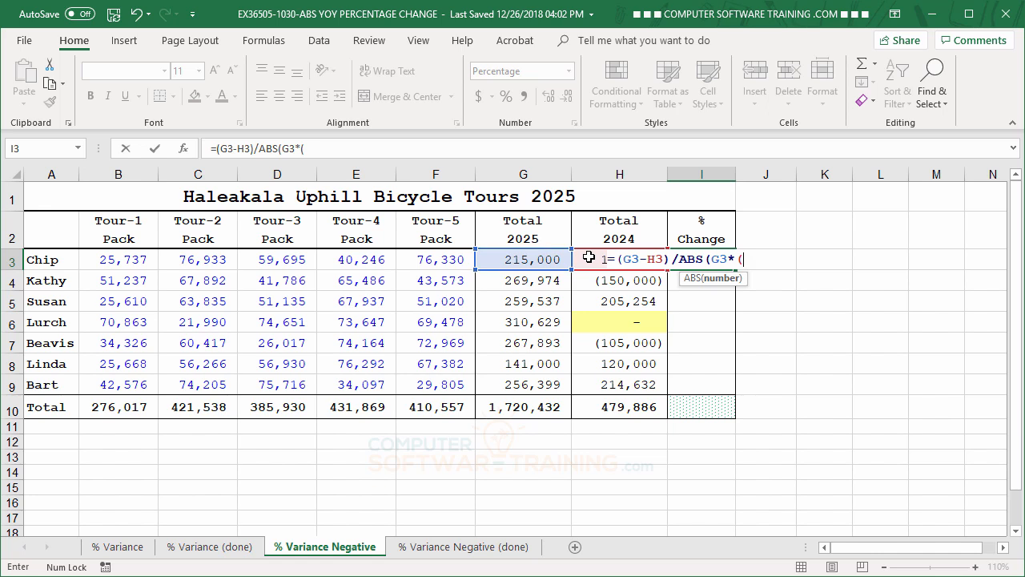
pyautogui.click(589, 257)
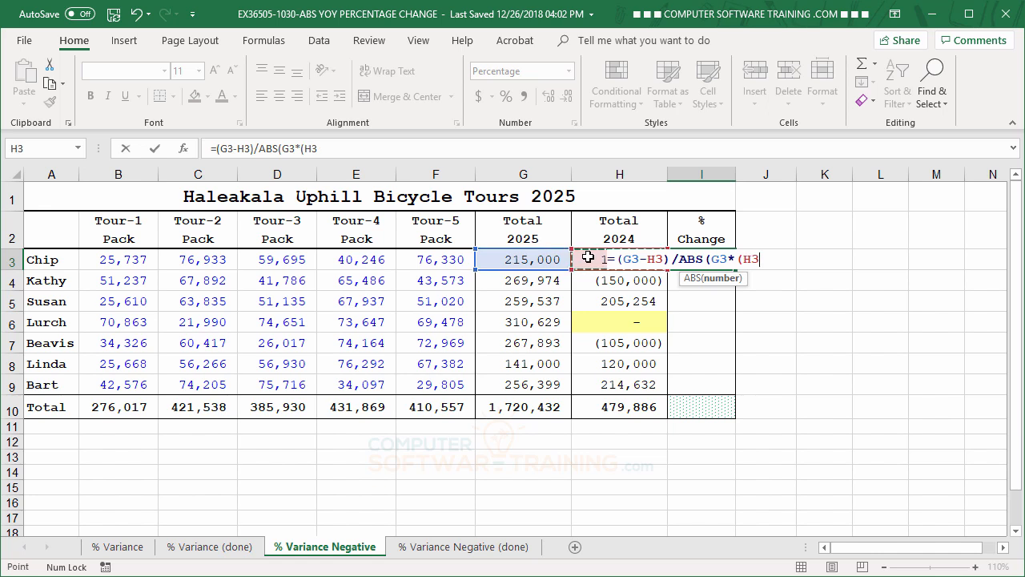
pyautogui.write('=0')
pyautogui.write(')')
pyautogui.write('+')
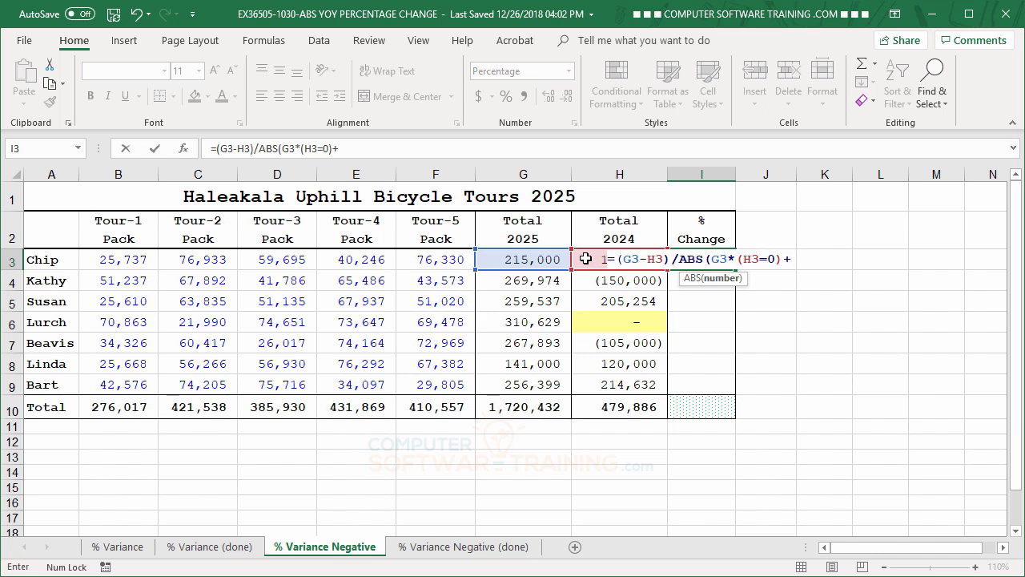
pyautogui.click(586, 259)
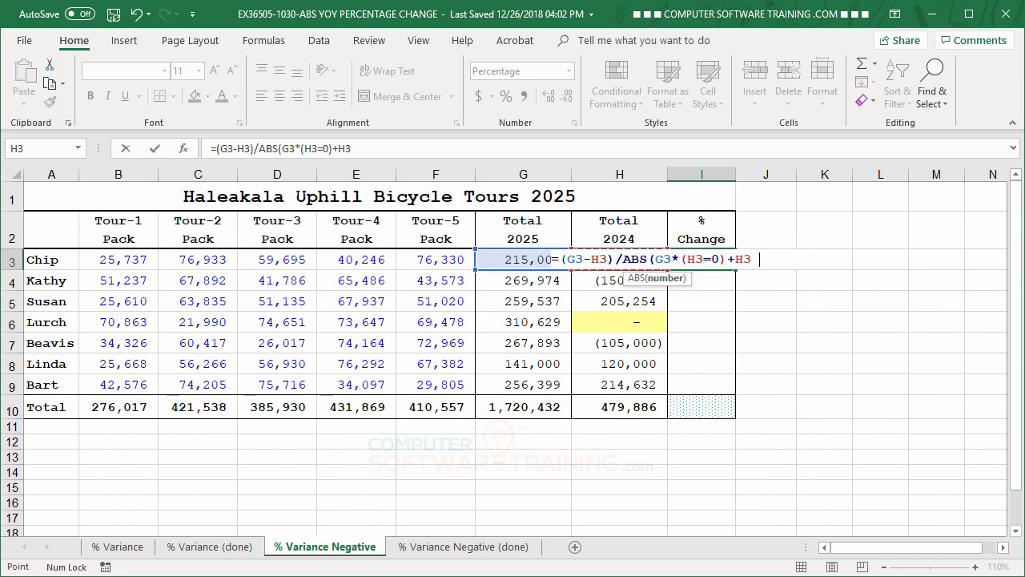
pyautogui.write(')')
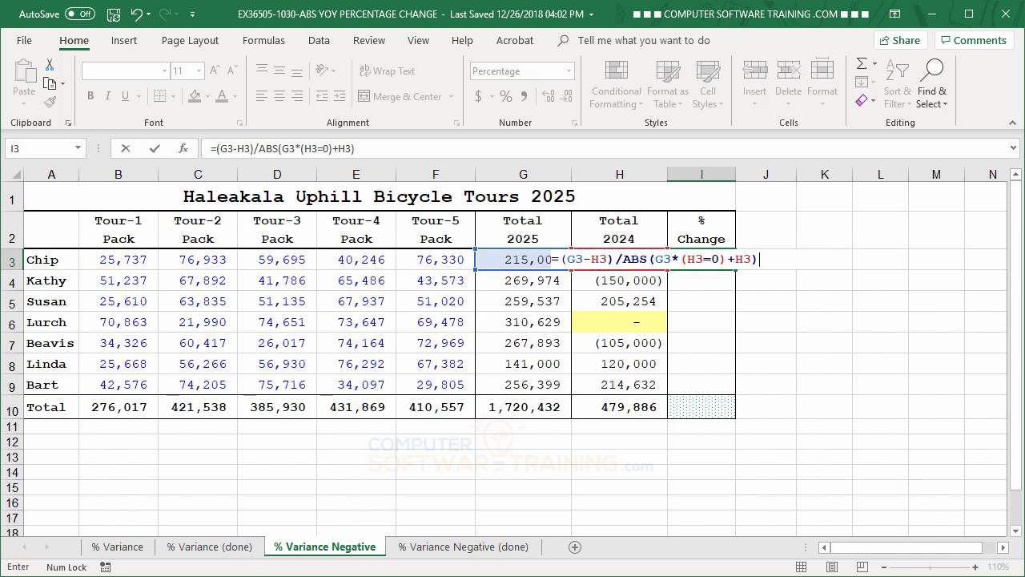
pyautogui.press('Return')
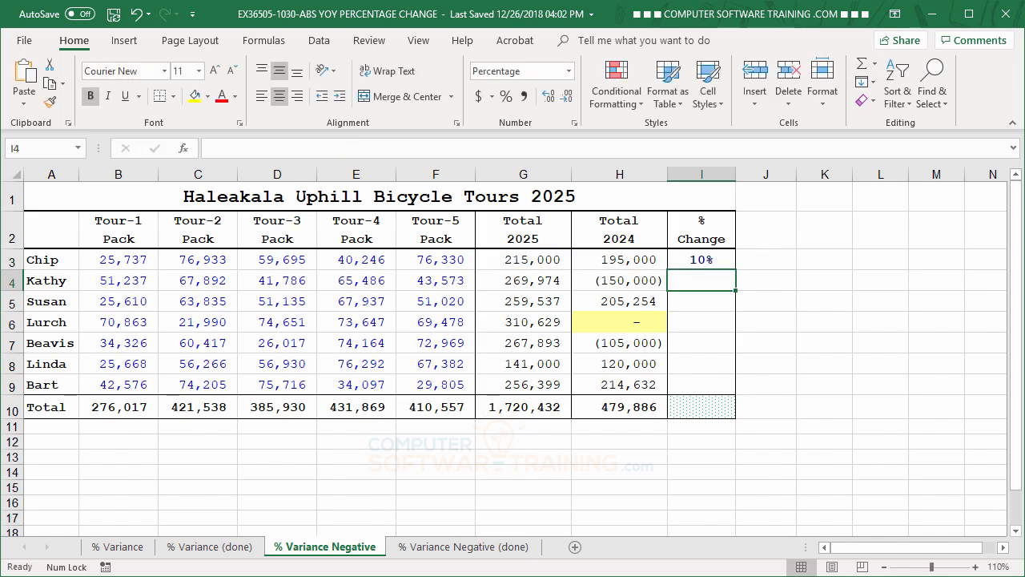
# Step: Fill the I3 formula down through I10 without formatting, and select I6 to check its formula for the zero 2024 total
pyautogui.click(691, 262)
pyautogui.moveTo(736, 269); pyautogui.dragTo(737, 421)
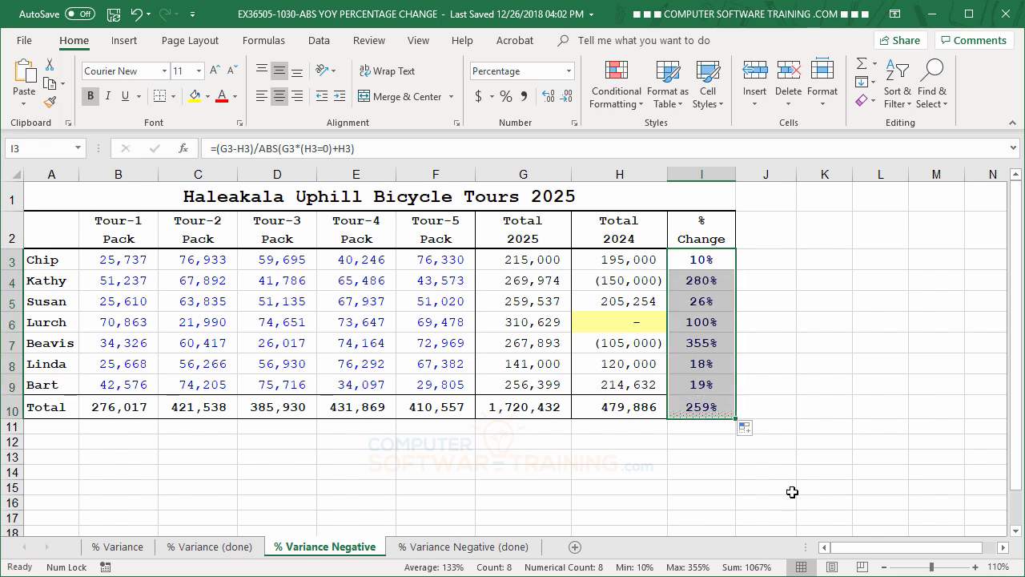
pyautogui.click(754, 428)
pyautogui.click(803, 484)
pyautogui.click(815, 313)
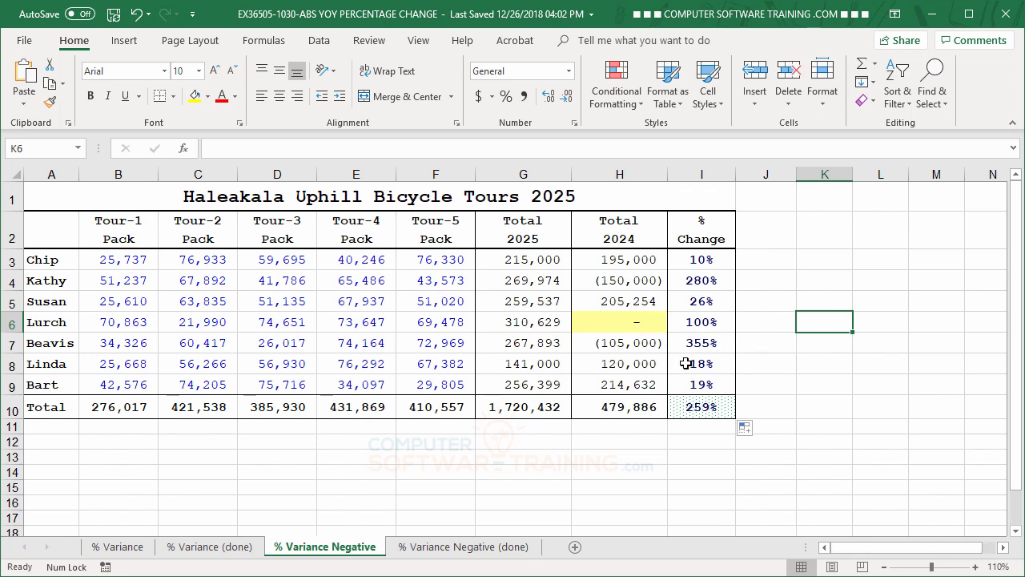
pyautogui.click(696, 321)
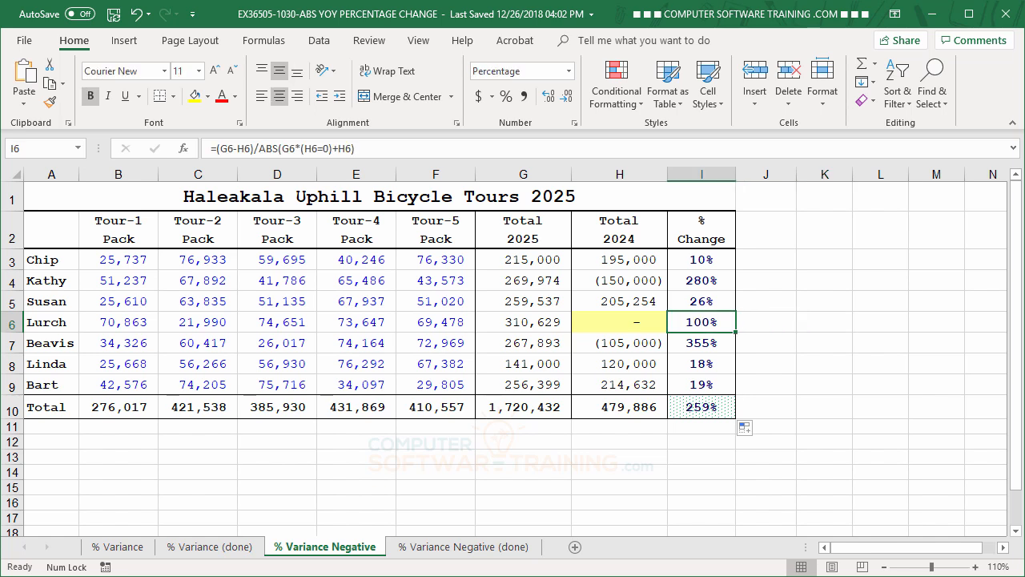